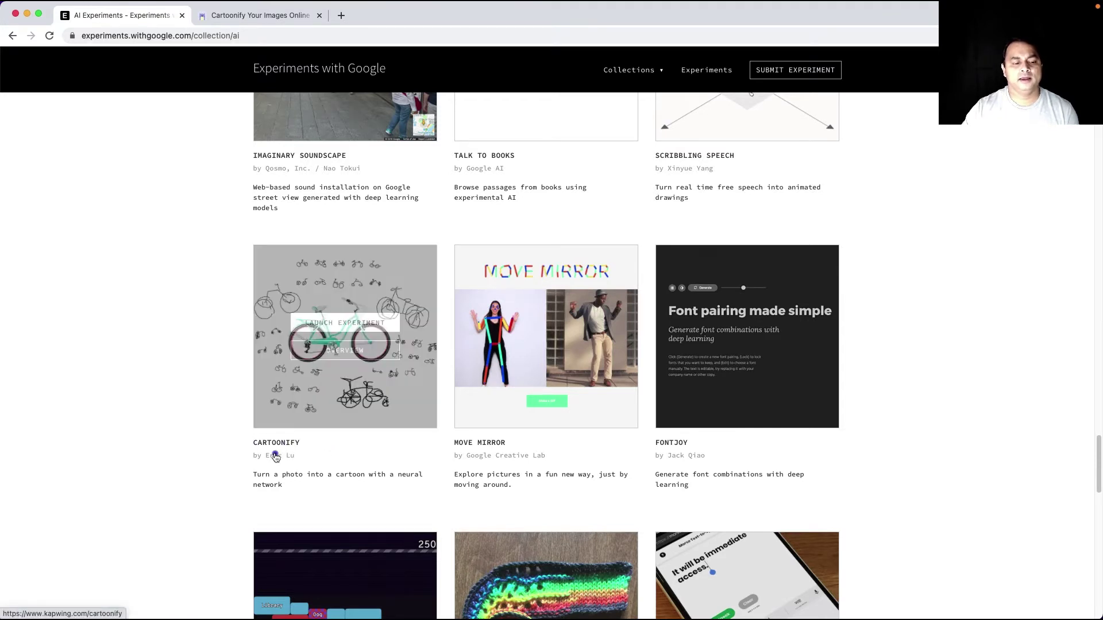
Step: Launch the Cartoonify experiment from its AI Experiments card, opening Kapwing's Cartoonify page
click(339, 324)
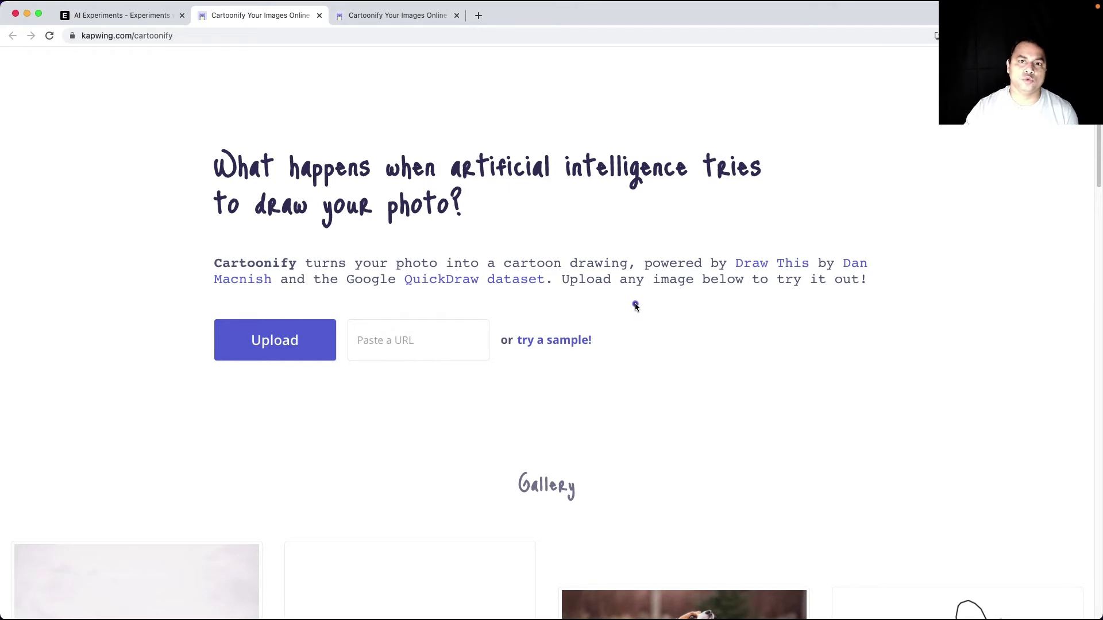
scroll(635, 306, down, 1)
scroll(629, 308, down, 1)
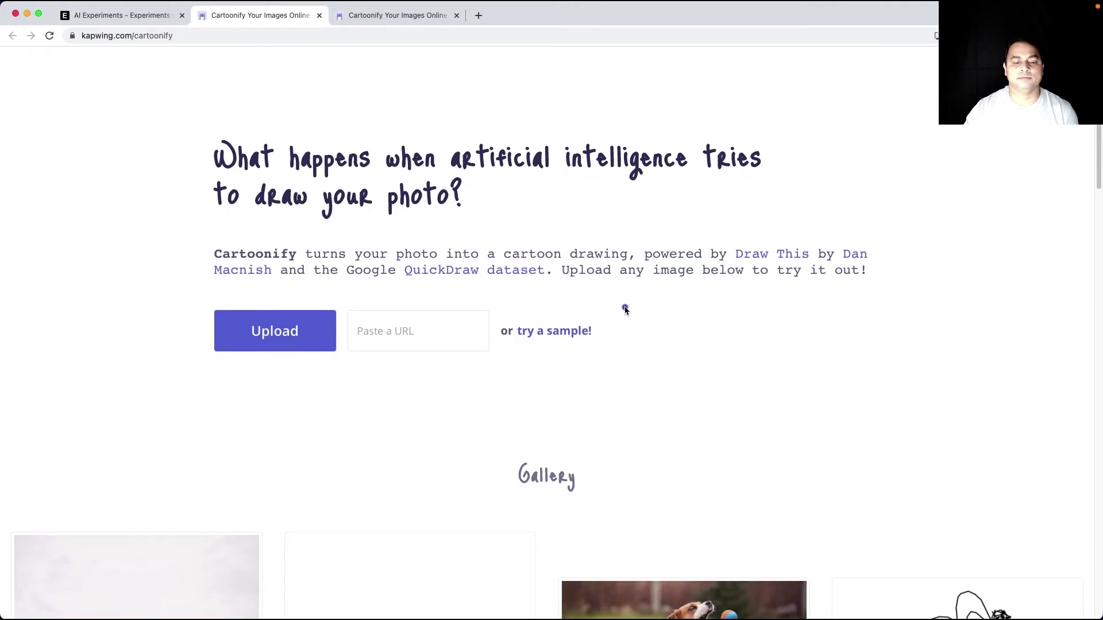
scroll(625, 309, down, 5)
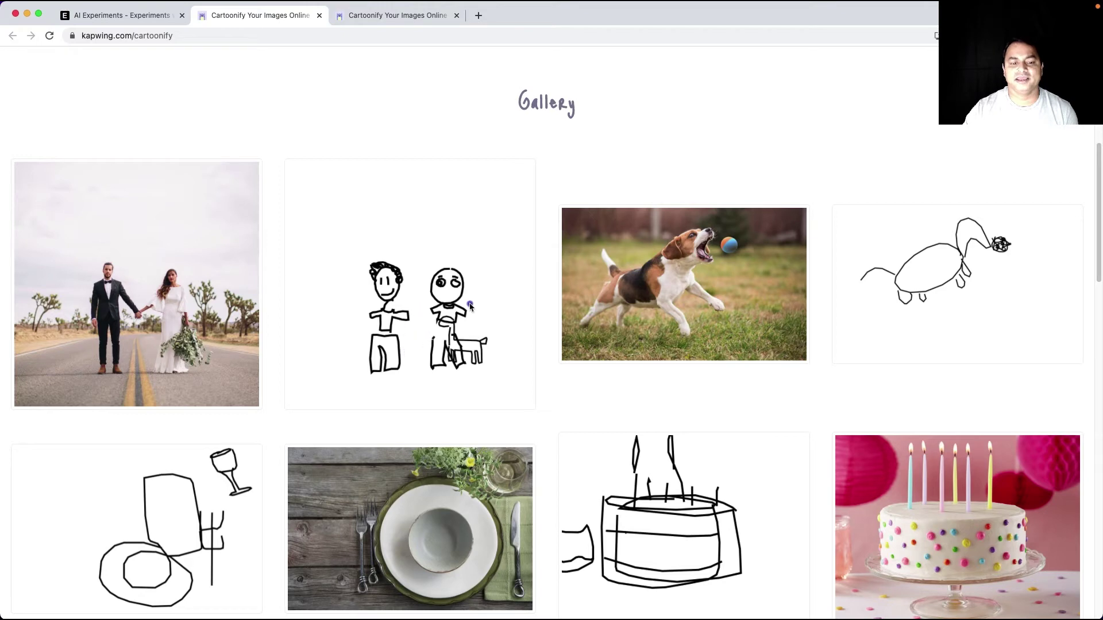
scroll(721, 329, down, 3)
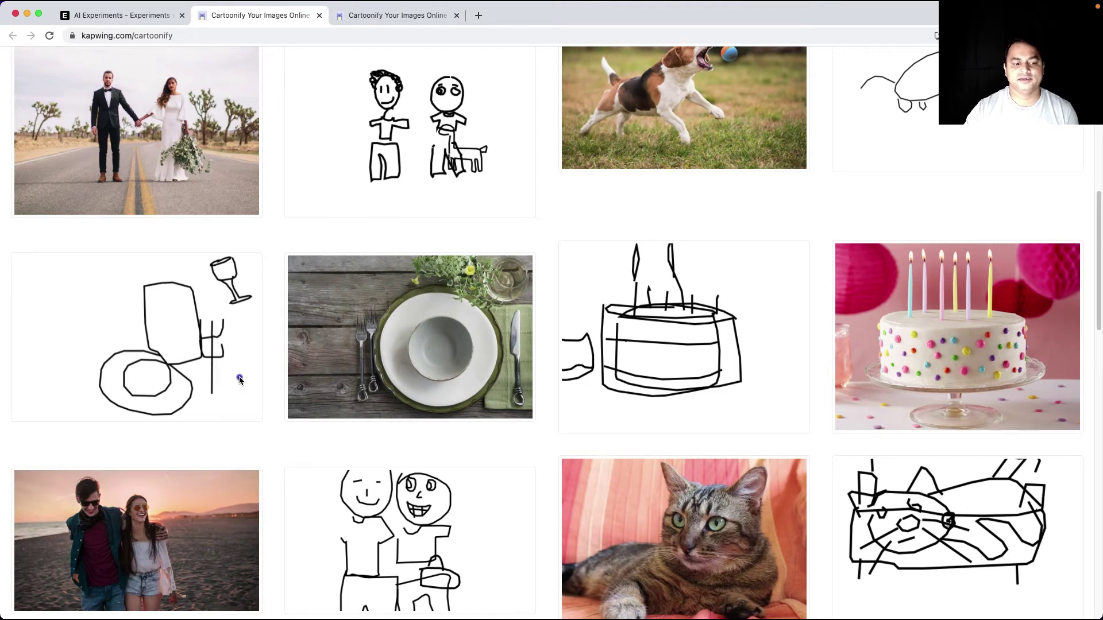
scroll(239, 380, down, 3)
scroll(237, 380, down, 2)
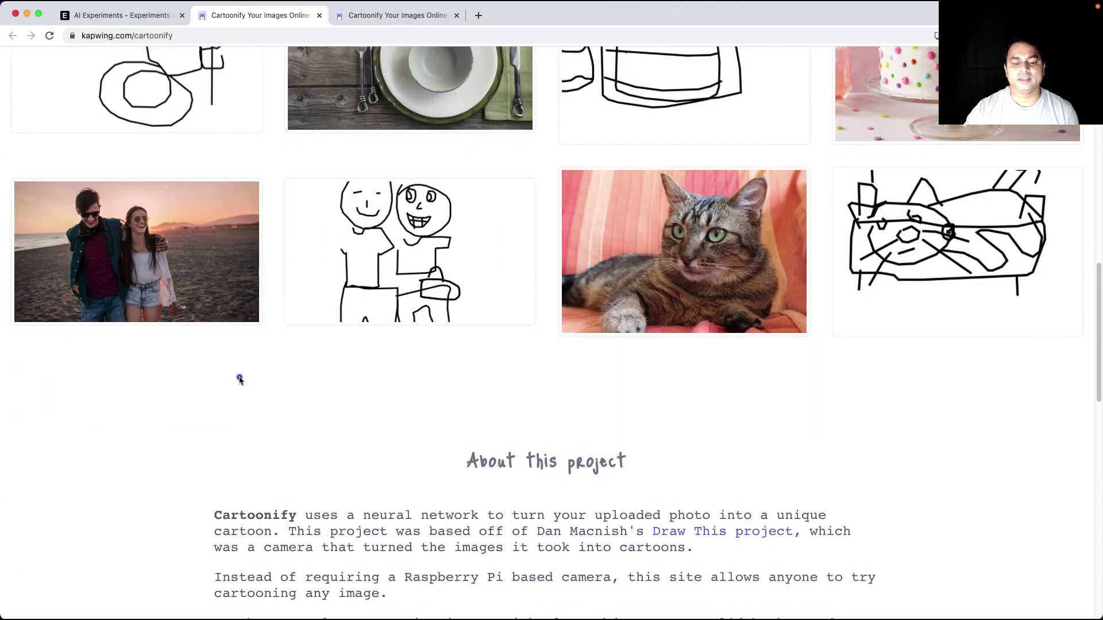